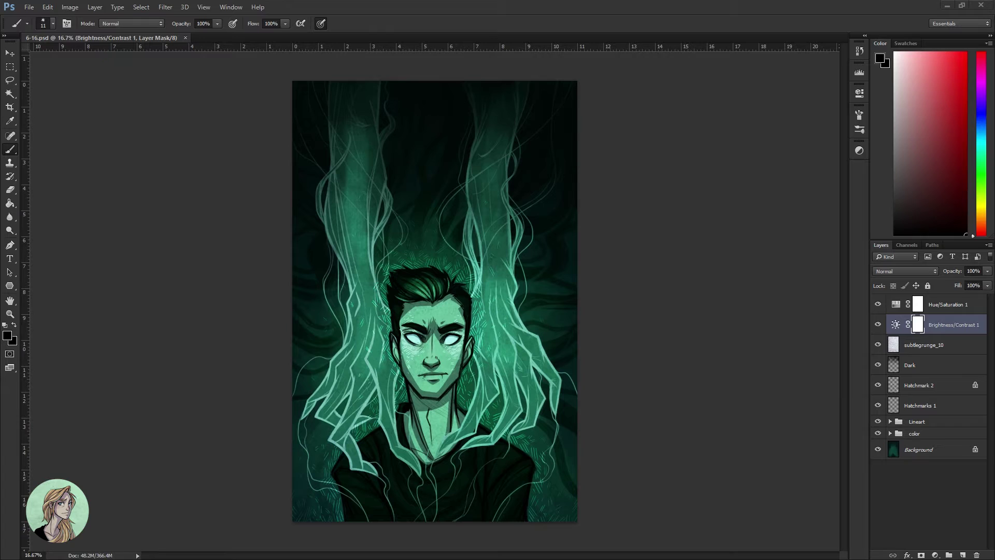
Step: Create a new document from the 11 X 17 preset: 11x17 in, 300 ppi, RGB, white background
{"action": "left_click", "coordinate": [29, 7]}
{"action": "left_click", "coordinate": [31, 20]}
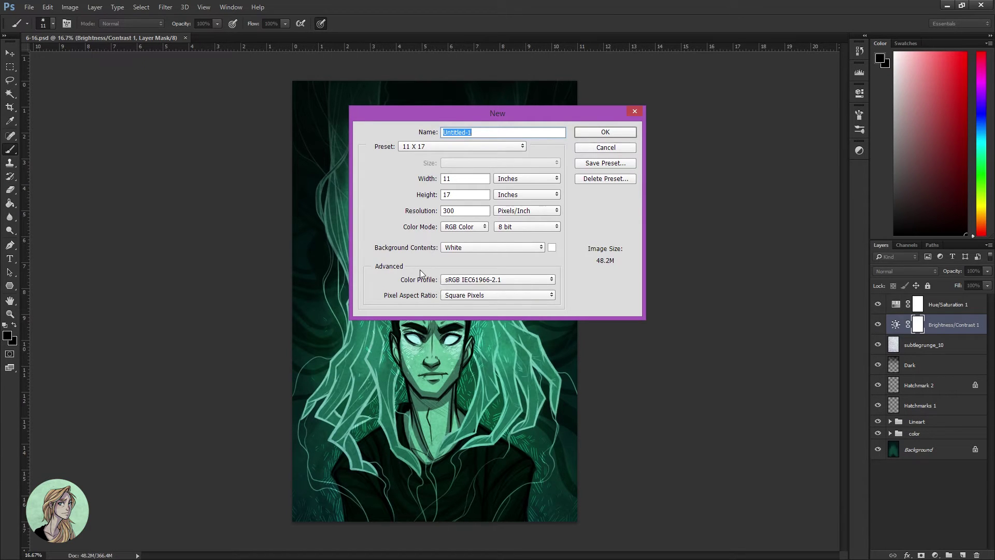
{"action": "left_click", "coordinate": [604, 133]}
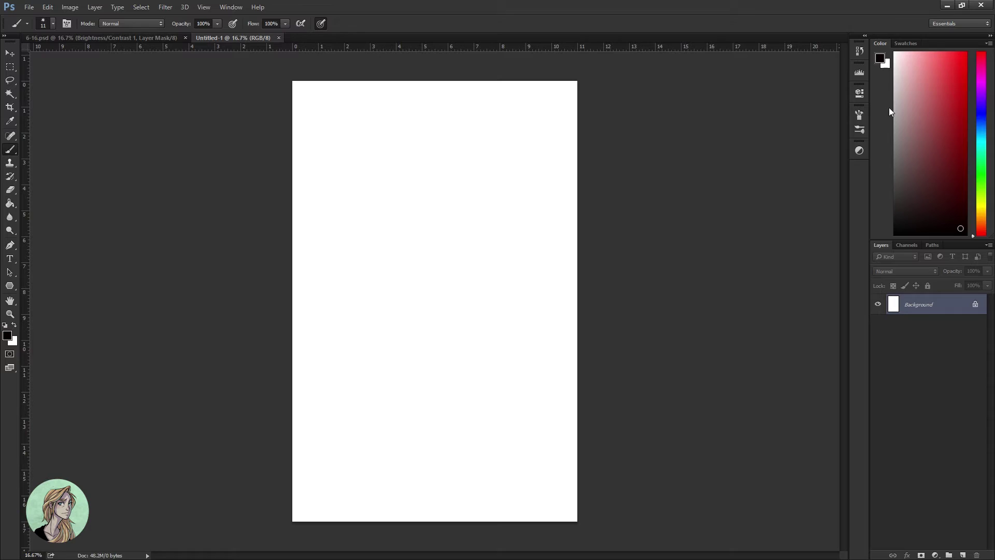
Step: Fill the white Background layer with light grey using the Paint Bucket
{"action": "left_click", "coordinate": [895, 91]}
{"action": "key", "text": "g"}
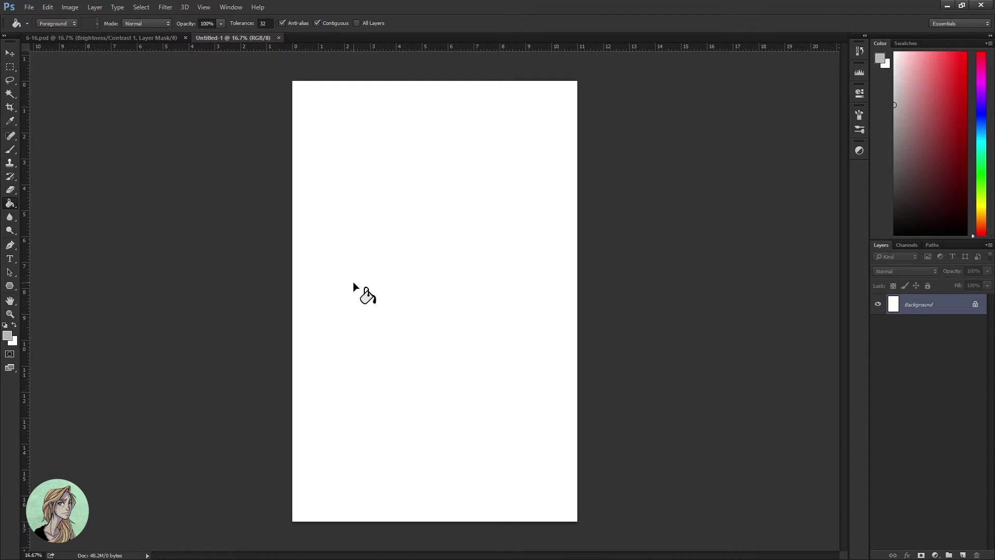
{"action": "left_click", "coordinate": [352, 298]}
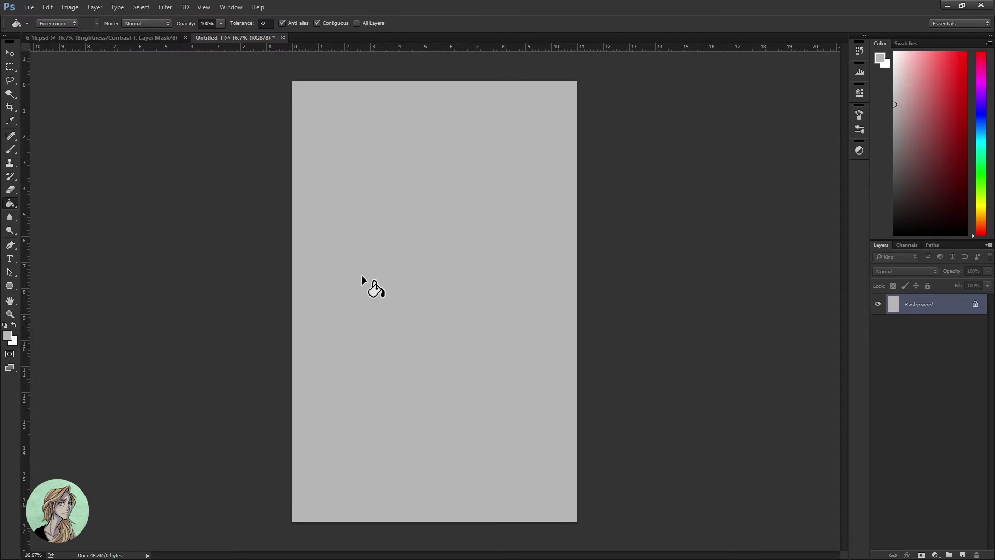
Step: Bring up Place Embedded from the File menu, showing the Pictures > Textures folder
{"action": "left_click", "coordinate": [29, 7]}
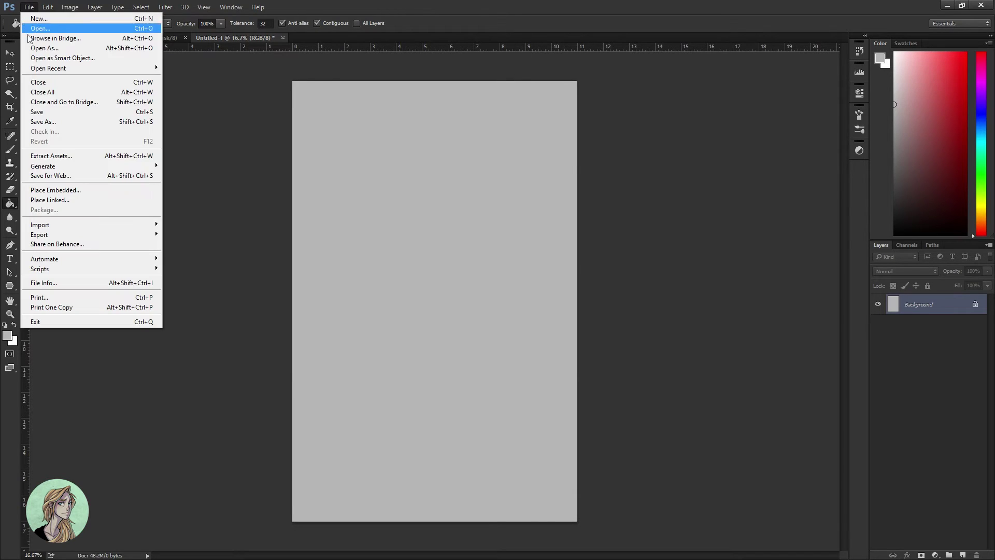
{"action": "left_click", "coordinate": [33, 190]}
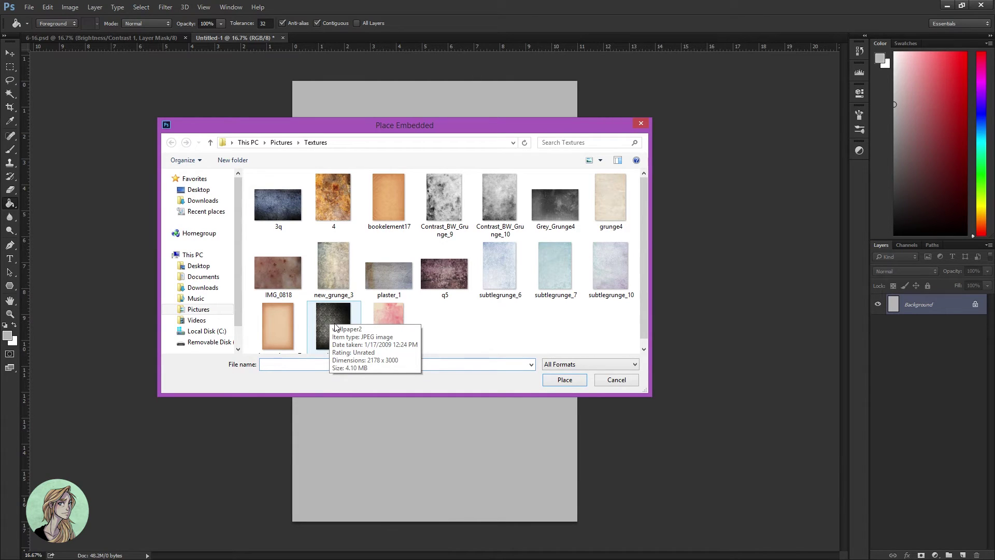
Step: Place the vintagevignette7 texture and stretch its corners to cover the whole canvas
{"action": "double_click", "coordinate": [274, 335]}
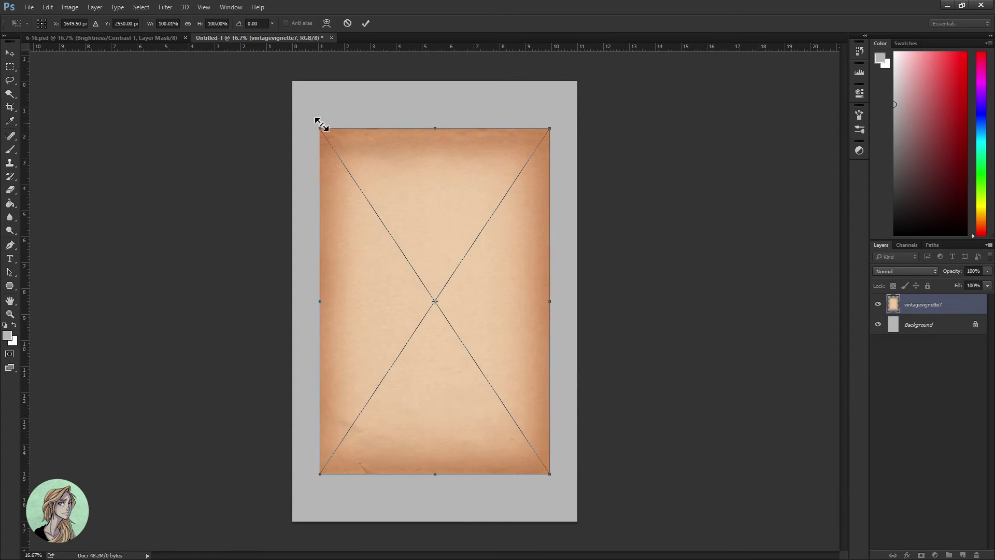
{"action": "left_click_drag", "start_coordinate": [320, 128], "coordinate": [293, 76]}
{"action": "left_click_drag", "start_coordinate": [544, 467], "coordinate": [578, 512]}
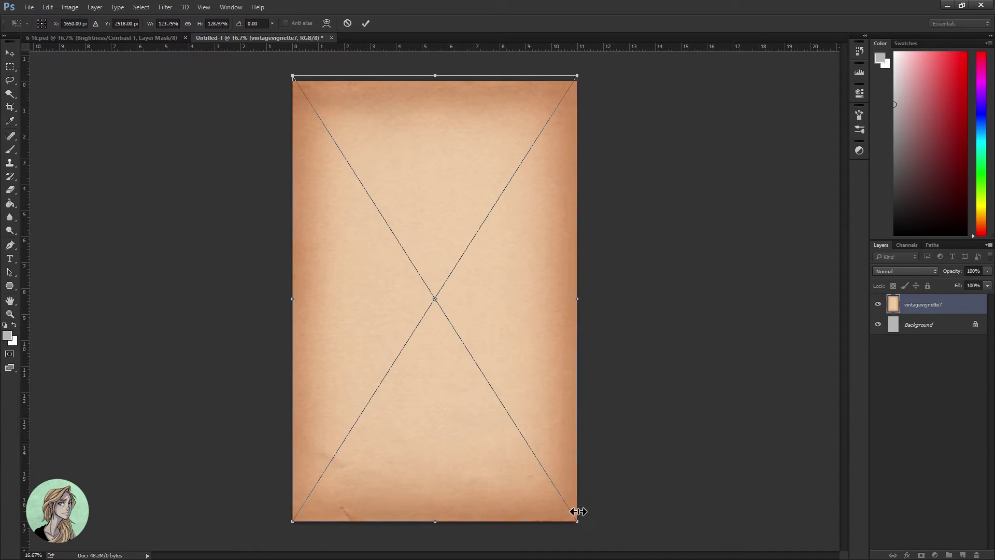
{"action": "key", "text": "g"}
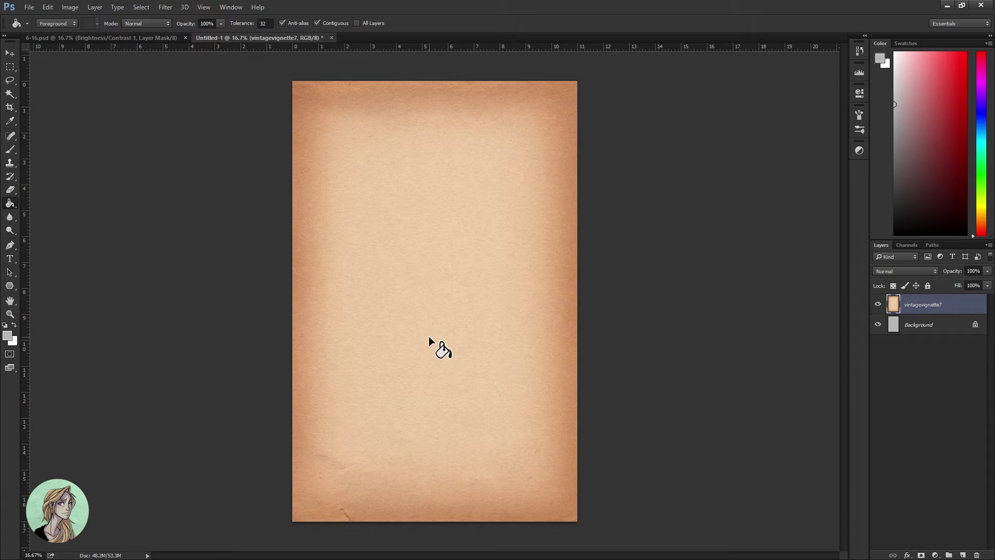
Step: Desaturate the paper texture with Hue/Saturation at Saturation -100
{"action": "left_click", "coordinate": [70, 7]}
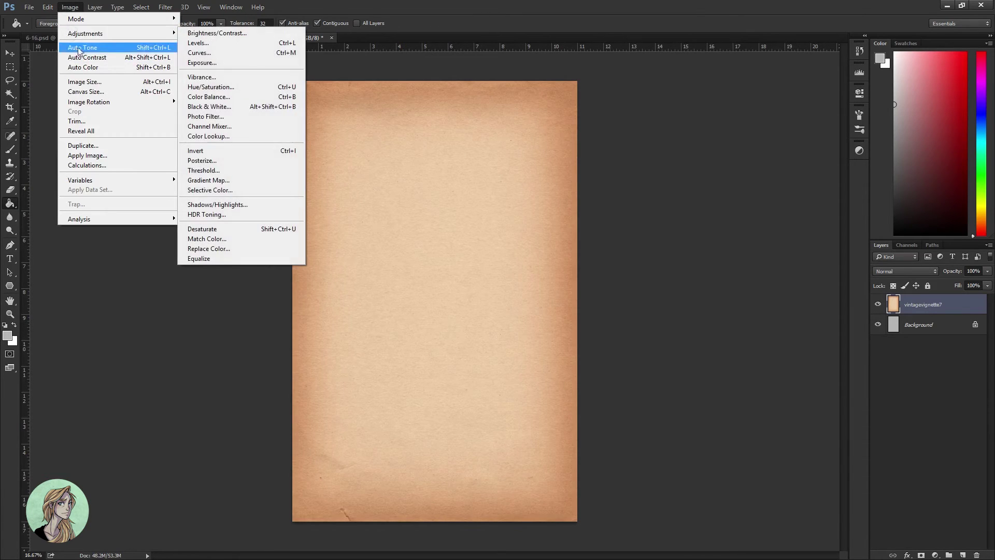
{"action": "mouse_move", "coordinate": [155, 33]}
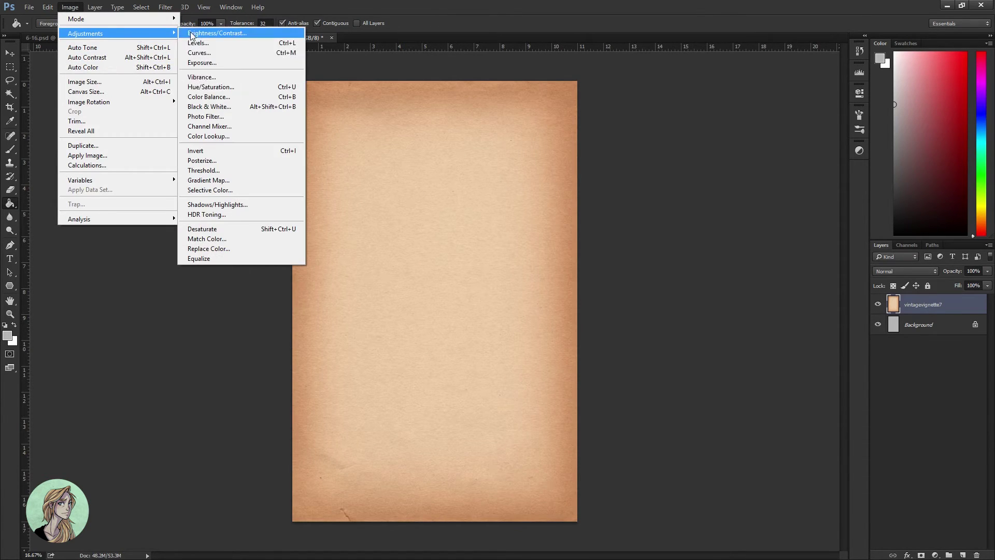
{"action": "left_click", "coordinate": [193, 89]}
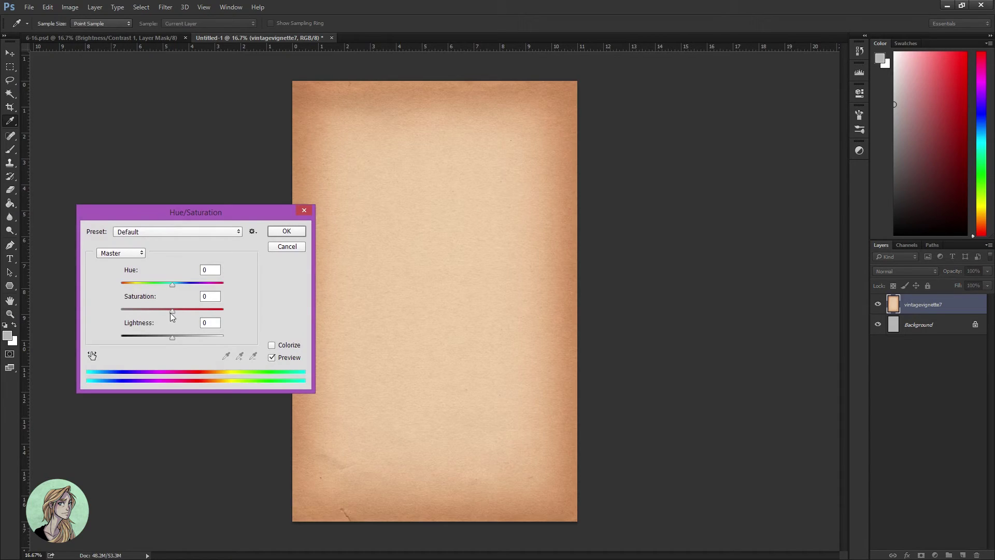
{"action": "left_click_drag", "start_coordinate": [172, 311], "coordinate": [116, 310]}
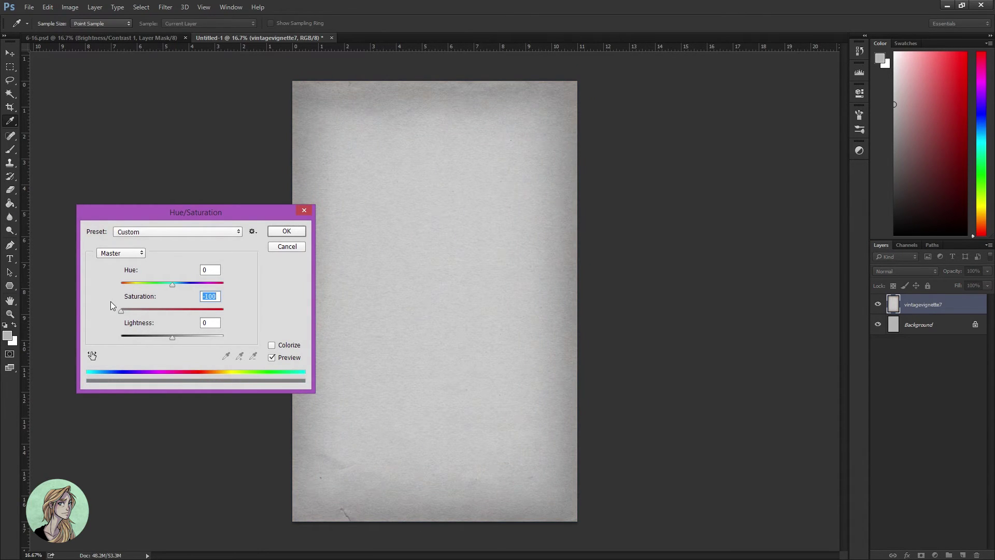
{"action": "left_click", "coordinate": [280, 232]}
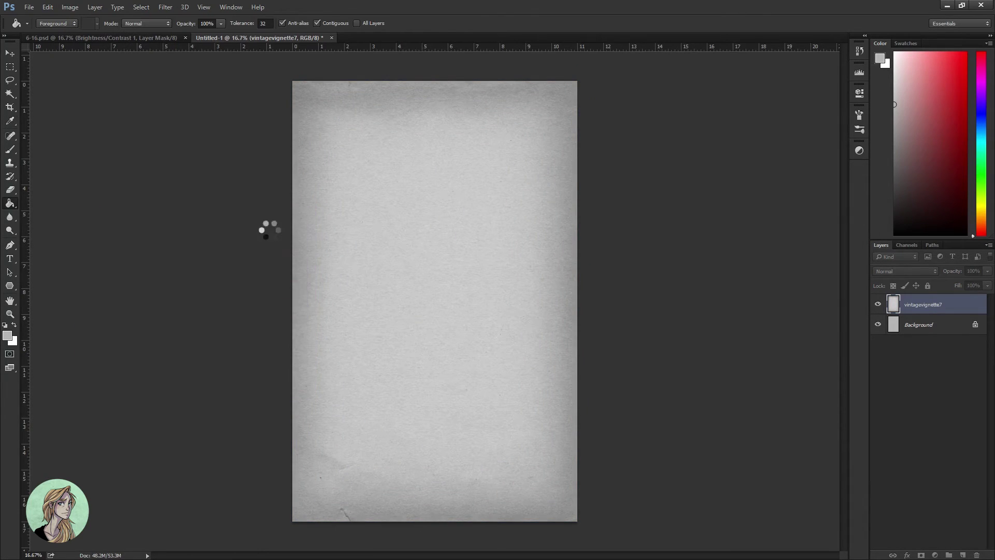
Step: Set the texture layer to Multiply blending at 51% opacity
{"action": "left_click", "coordinate": [886, 270]}
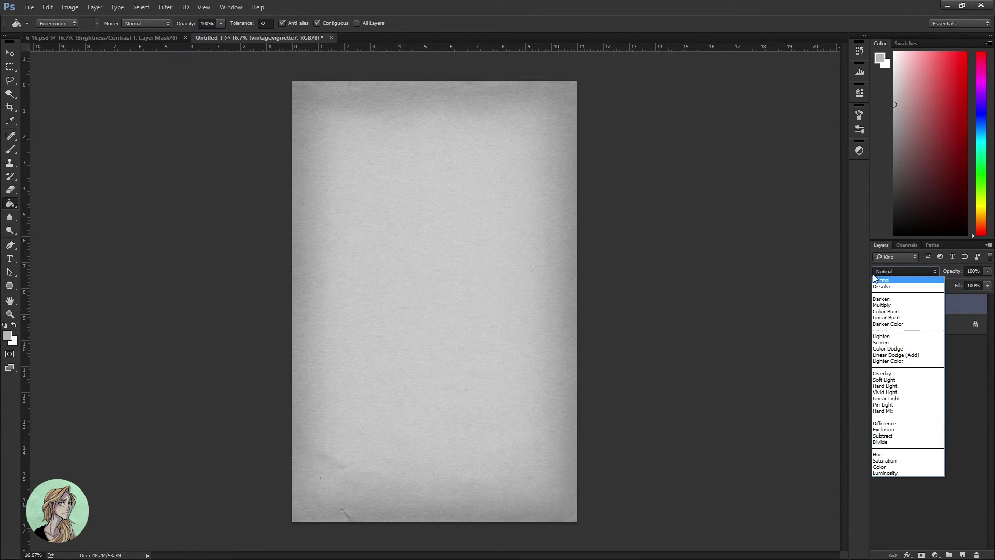
{"action": "left_click", "coordinate": [882, 307]}
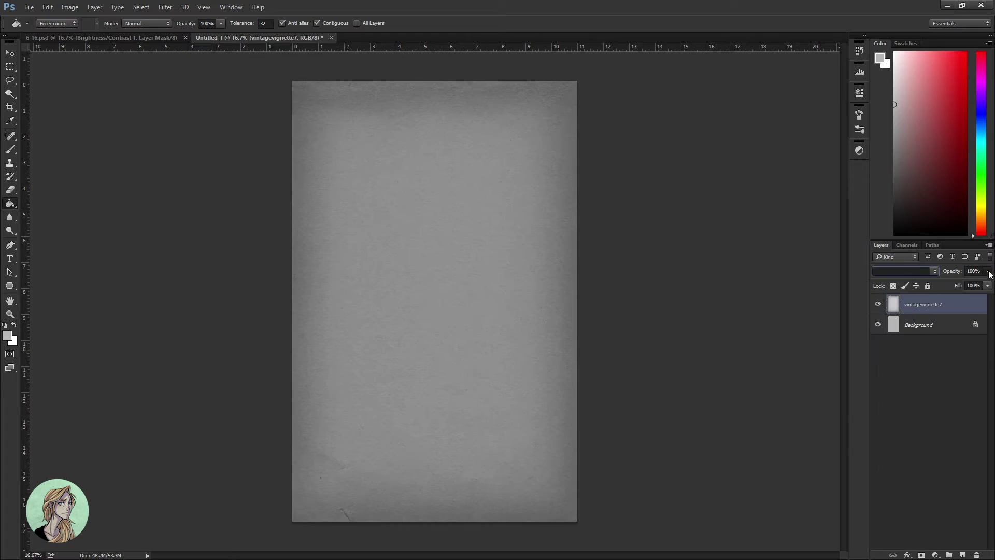
{"action": "left_click_drag", "start_coordinate": [966, 283], "coordinate": [960, 284]}
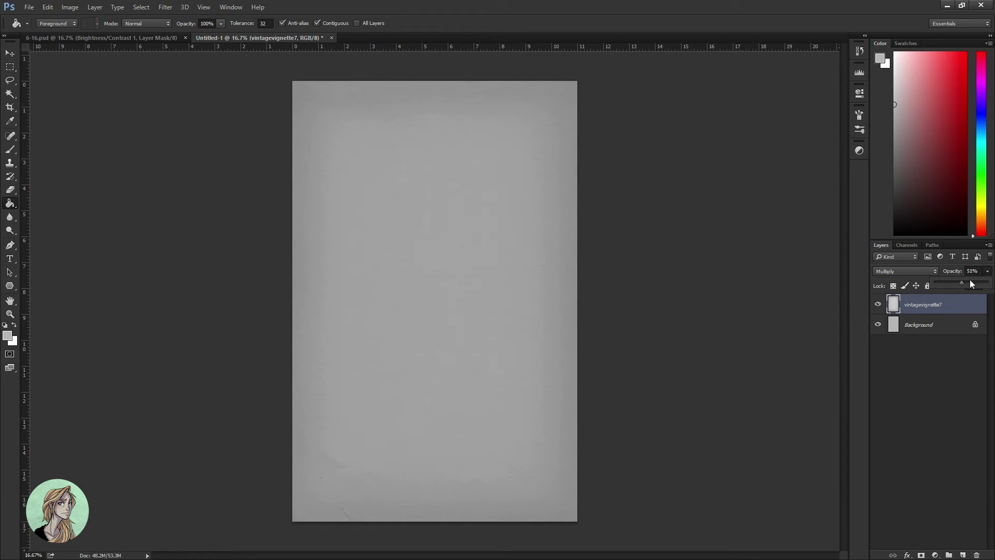
Step: Add an empty layer above the grey Background and ready a black 30 px brush
{"action": "left_click", "coordinate": [915, 328]}
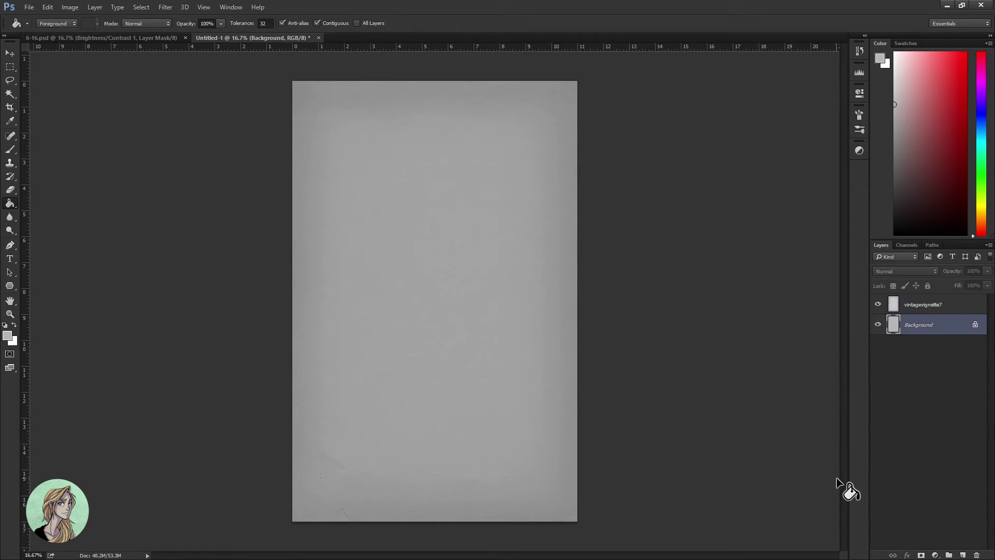
{"action": "left_click", "coordinate": [963, 555]}
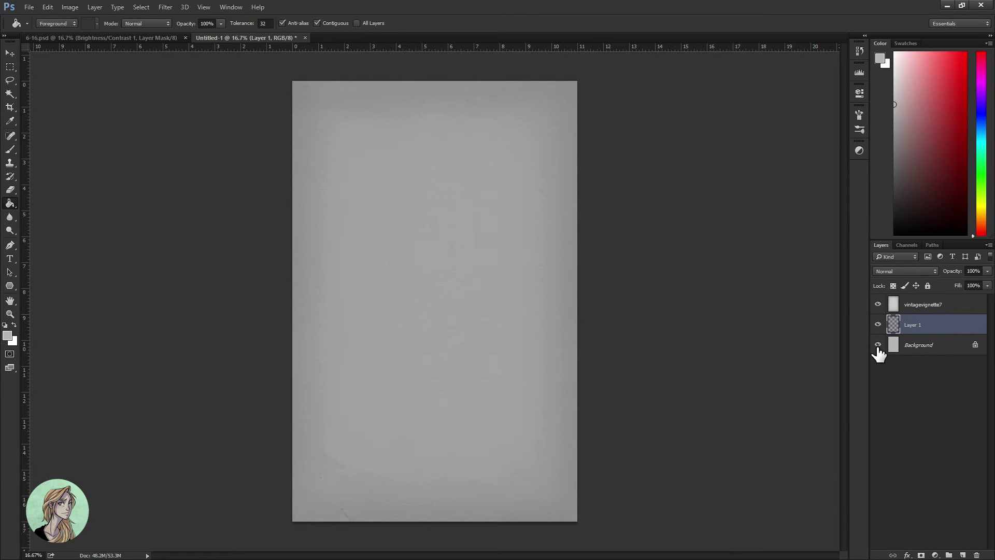
{"action": "key", "text": "b"}
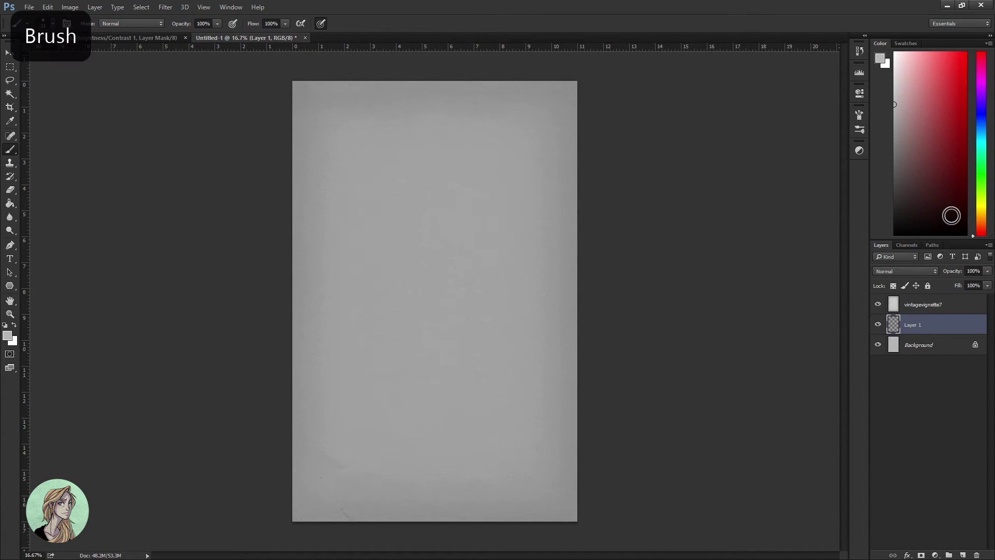
{"action": "key", "text": "d"}
{"action": "key", "text": "bracketright"}
{"action": "key", "text": "bracketright"}
Step: Sketch a rough smiley face (head, smile, two eyes), then switch to 6-16.psd
{"action": "left_click_drag", "start_coordinate": [453, 165], "coordinate": [353, 189]}
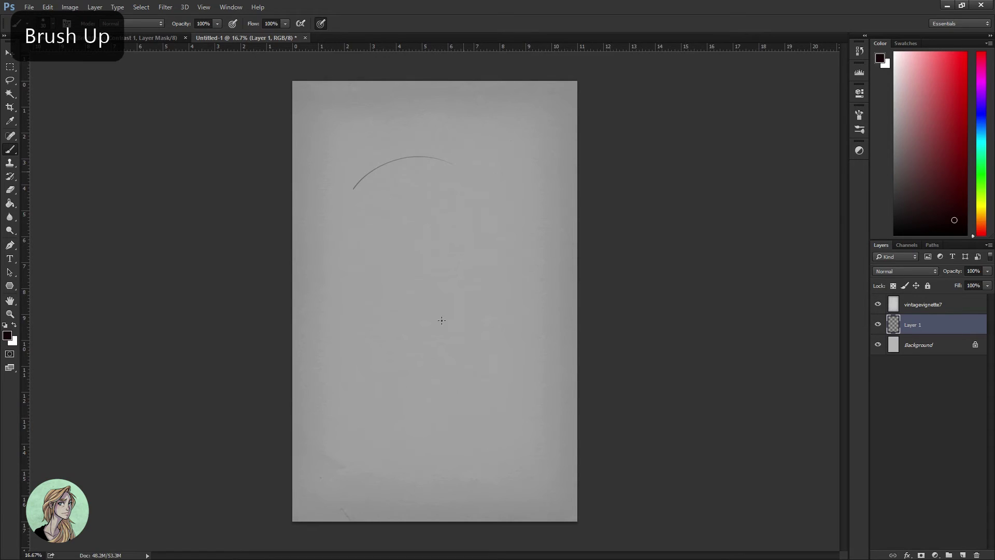
{"action": "left_click_drag", "start_coordinate": [442, 320], "coordinate": [353, 189]}
{"action": "mouse_move", "coordinate": [448, 321]}
{"action": "left_mouse_down"}
{"action": "mouse_move", "coordinate": [500, 193]}
{"action": "mouse_move", "coordinate": [357, 290]}
{"action": "mouse_move", "coordinate": [506, 200]}
{"action": "left_mouse_up"}
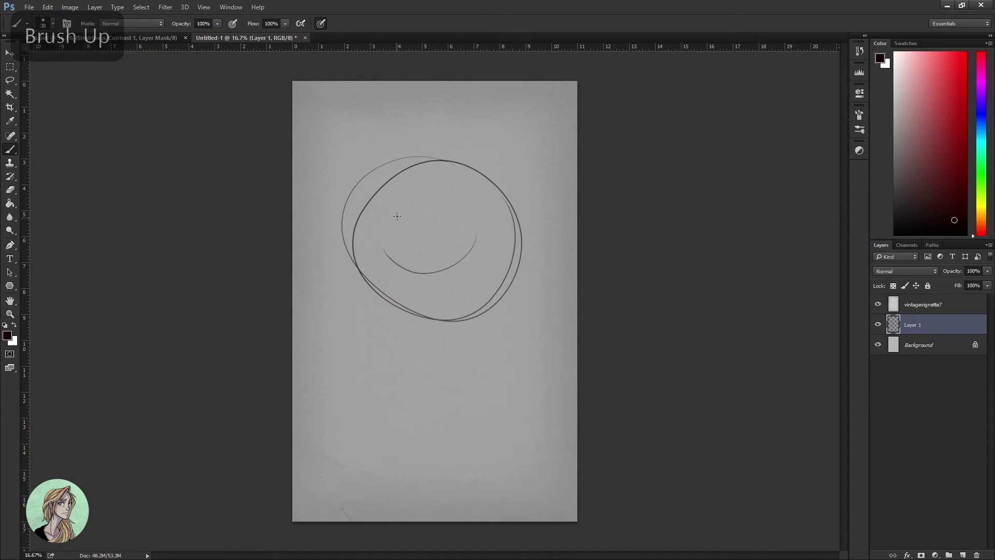
{"action": "left_click_drag", "start_coordinate": [397, 216], "coordinate": [401, 221]}
{"action": "left_click_drag", "start_coordinate": [468, 204], "coordinate": [463, 207]}
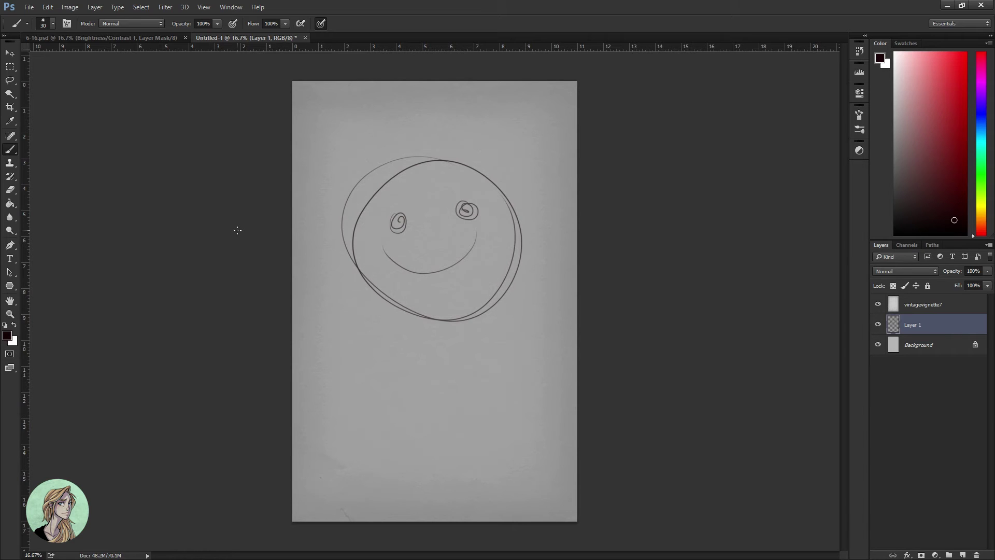
{"action": "left_click", "coordinate": [63, 38]}
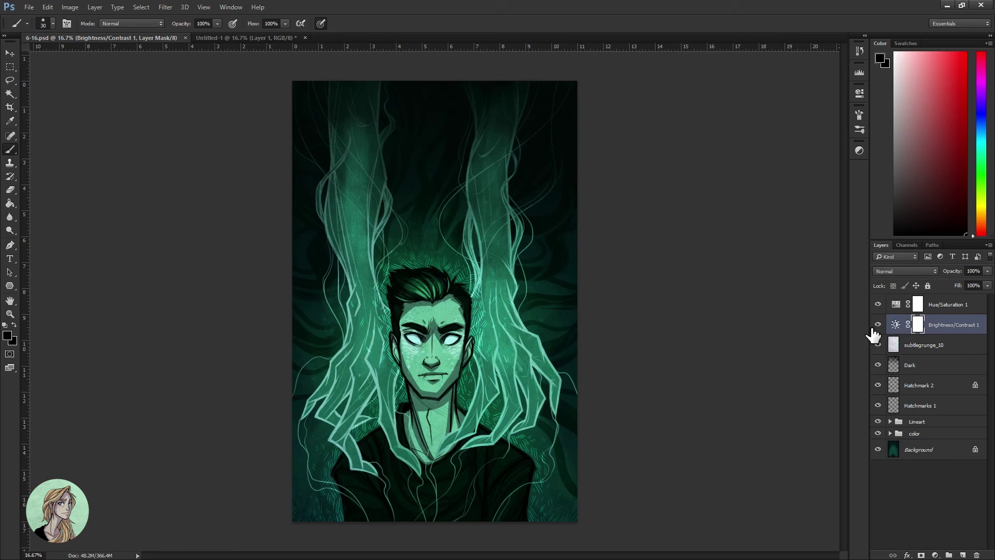
Step: Select Hue/Saturation 1, then subtlegrunge_10 to reveal its Multiply mode at 69% opacity
{"action": "left_click", "coordinate": [939, 310]}
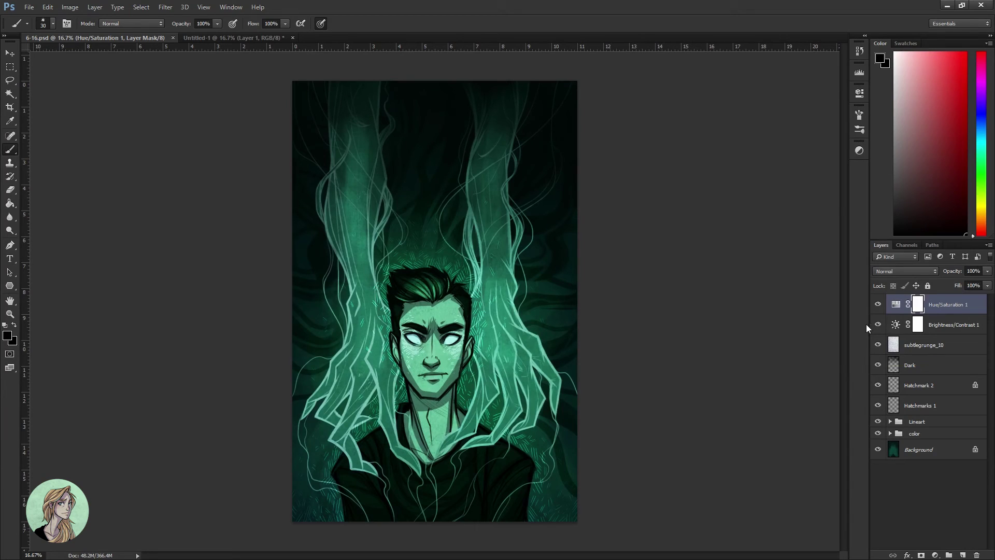
{"action": "left_click", "coordinate": [908, 347]}
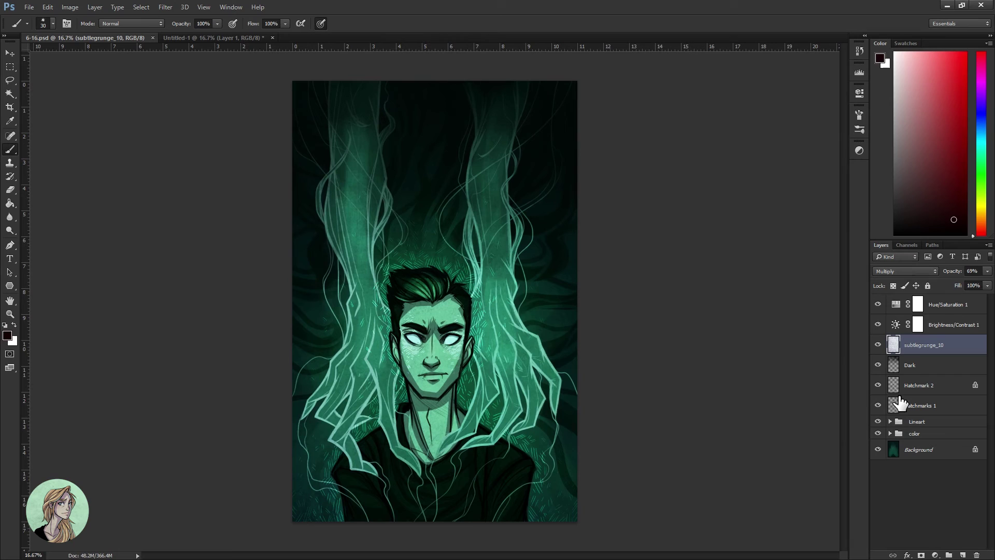
{"action": "left_click", "coordinate": [878, 365]}
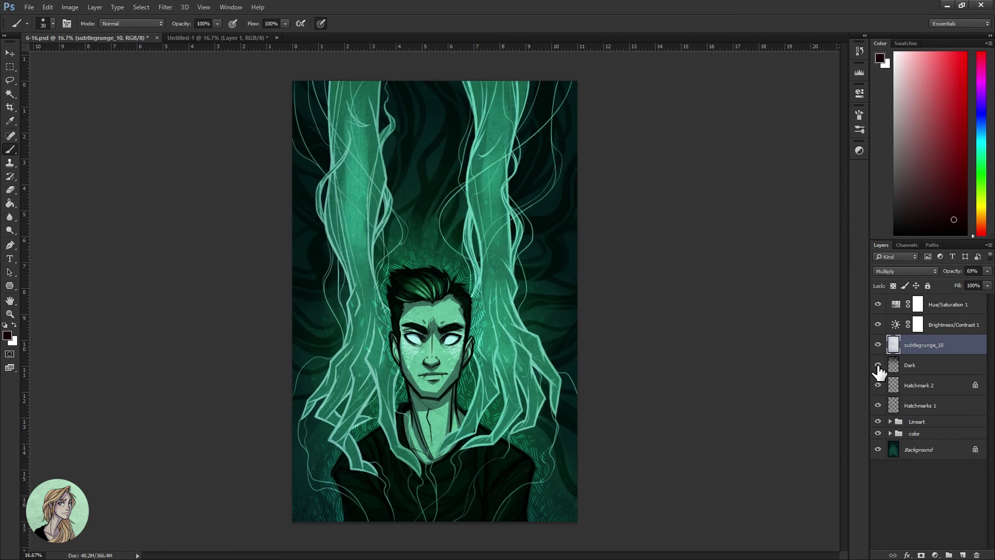
{"action": "left_click", "coordinate": [878, 366]}
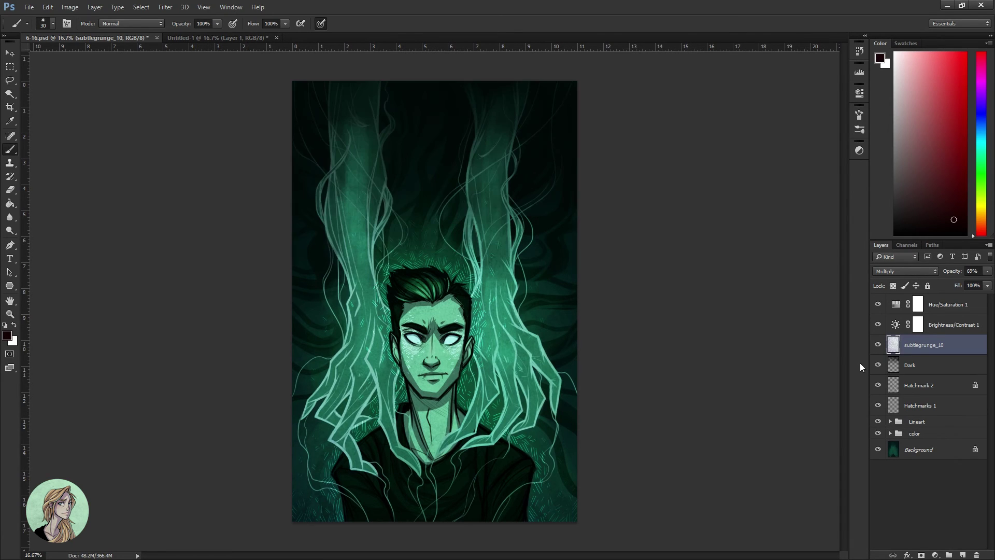
{"action": "left_click", "coordinate": [878, 405]}
{"action": "left_click", "coordinate": [878, 406]}
{"action": "left_click", "coordinate": [877, 391]}
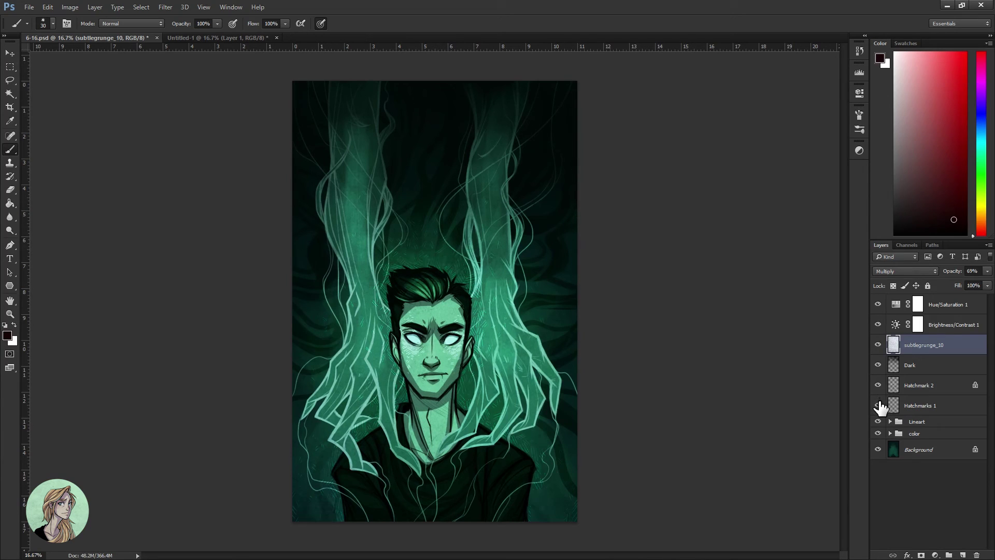
{"action": "left_click", "coordinate": [878, 391]}
{"action": "left_click", "coordinate": [876, 397]}
{"action": "left_click", "coordinate": [876, 397]}
{"action": "left_click", "coordinate": [878, 403]}
{"action": "left_click", "coordinate": [878, 405]}
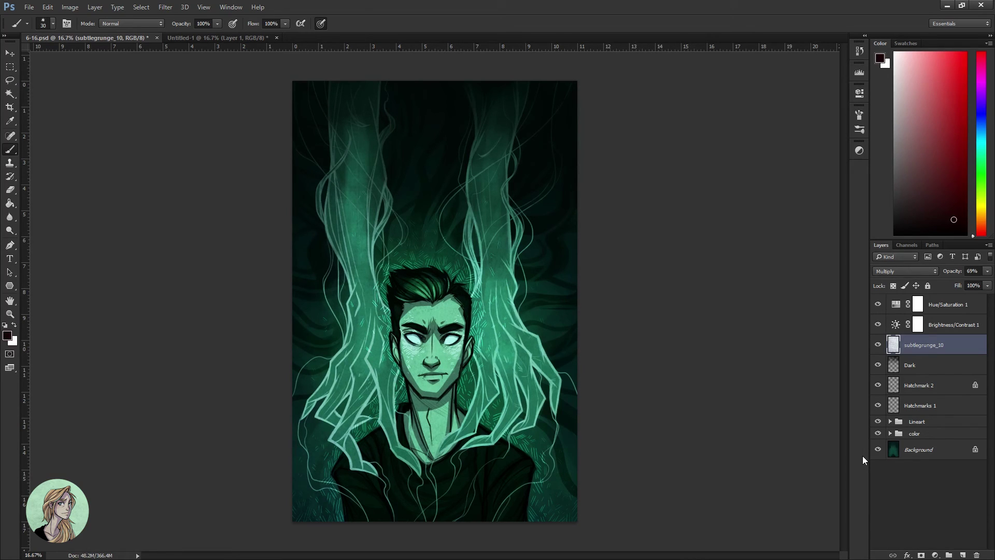
{"action": "left_click", "coordinate": [894, 421]}
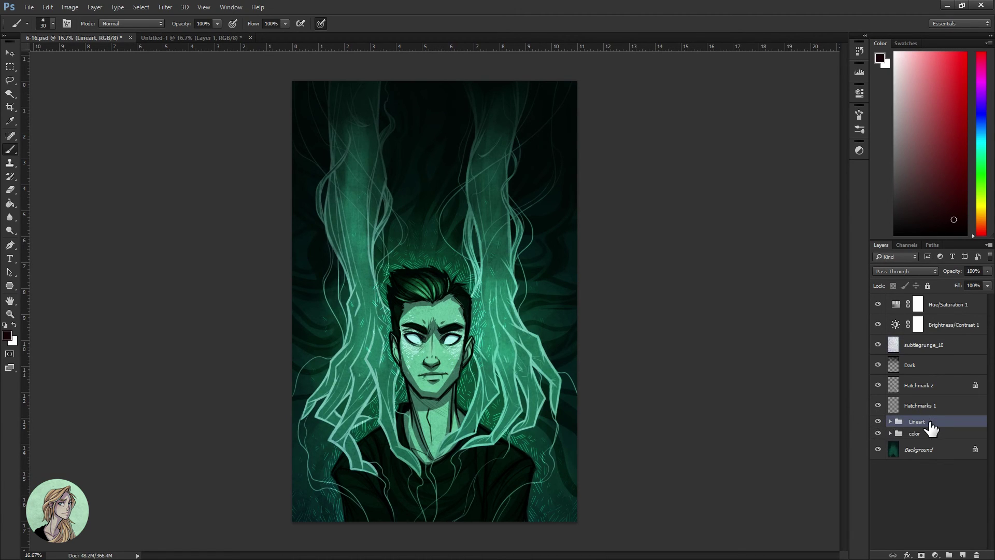
{"action": "left_click", "coordinate": [913, 435]}
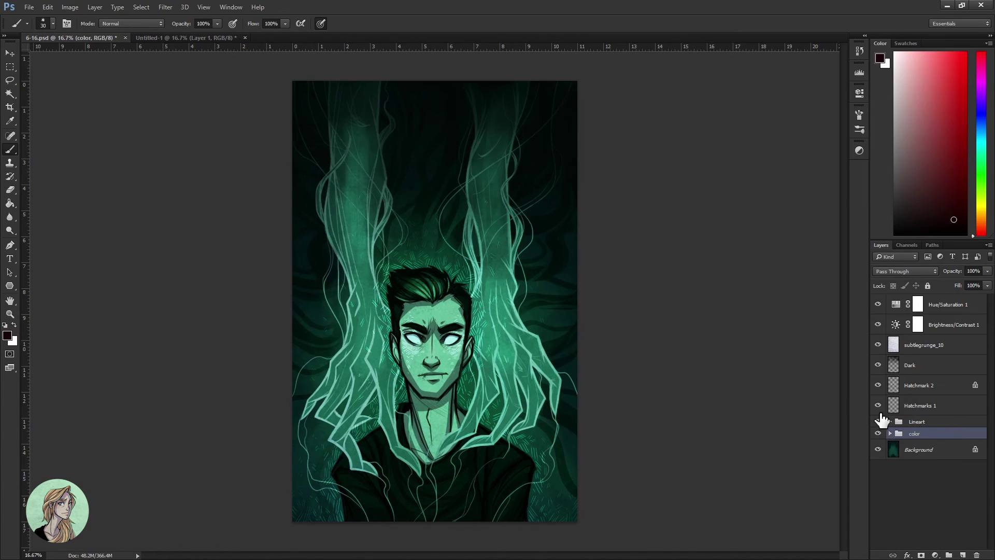
{"action": "left_click", "coordinate": [907, 452]}
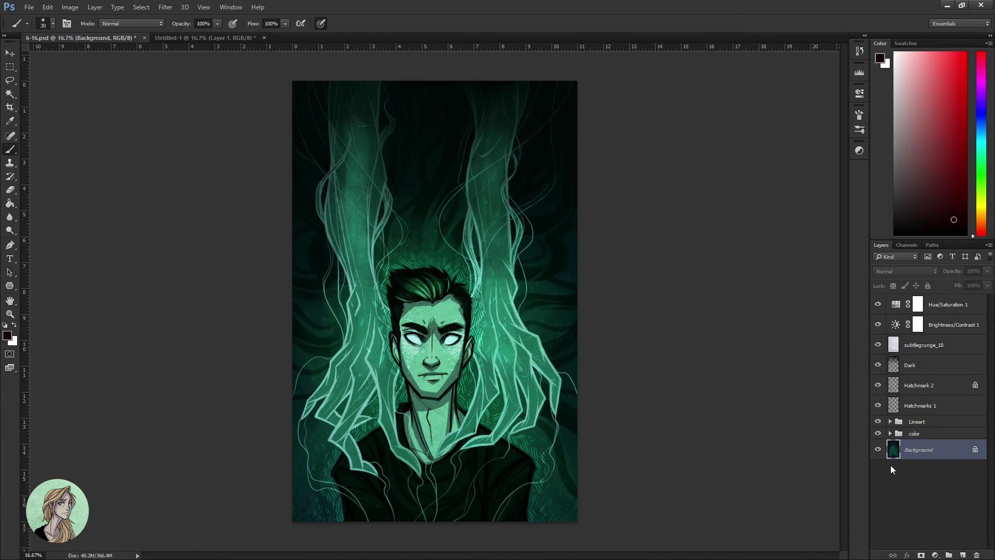
{"action": "left_click", "coordinate": [878, 433]}
{"action": "left_click", "coordinate": [878, 422]}
{"action": "left_click", "coordinate": [878, 405]}
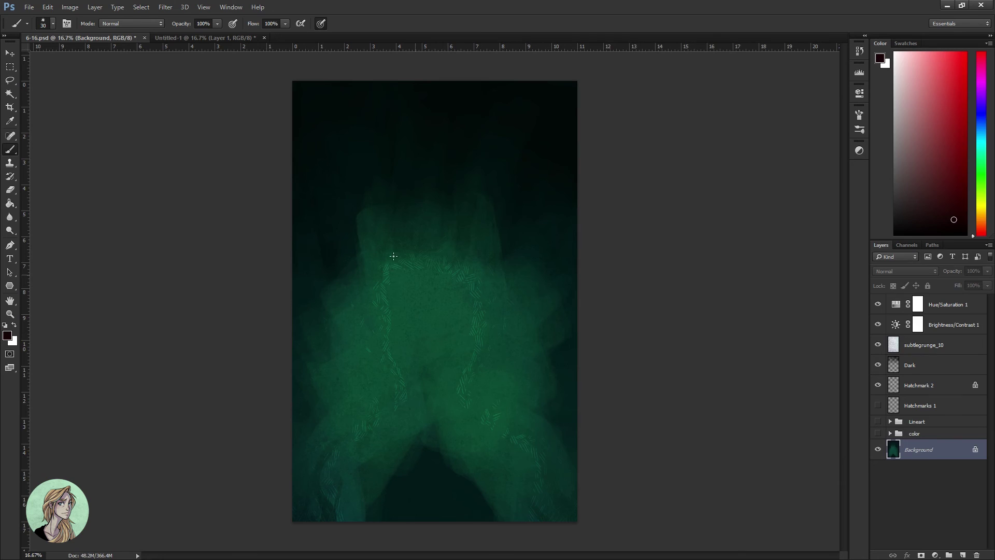
{"action": "left_click", "coordinate": [878, 421]}
{"action": "left_click", "coordinate": [878, 434]}
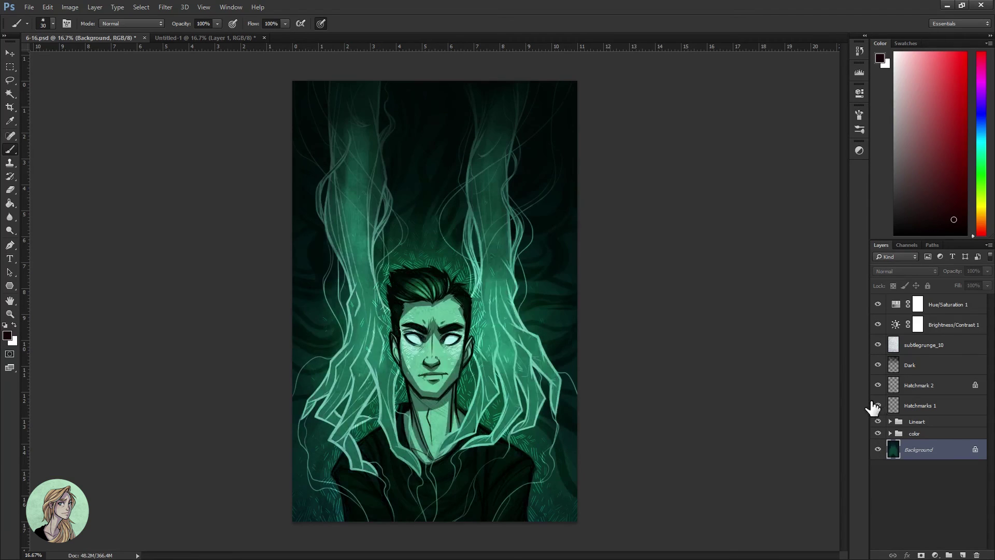